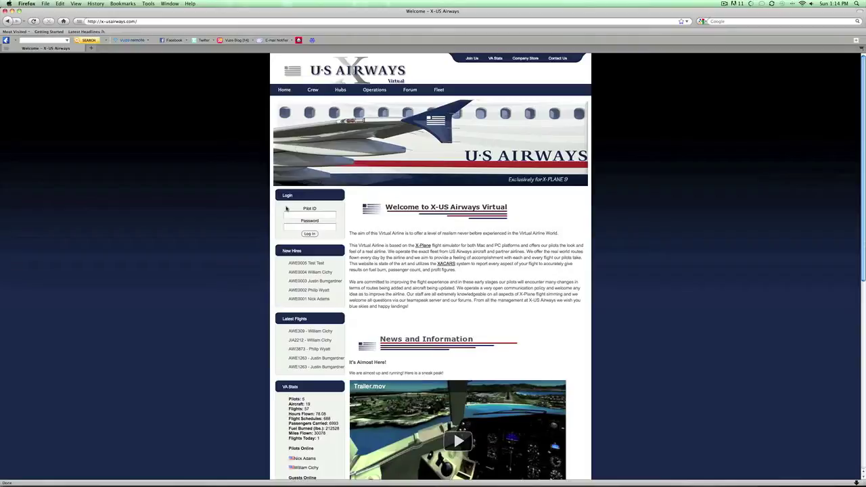
- Log in to the X-US Airways site with the saved pilot ID and the account password, then browse the profile page
click(286, 215)
text(p)
key(Down)
key(Return)
key(Tab)
text(••••••••••)
key(Return)
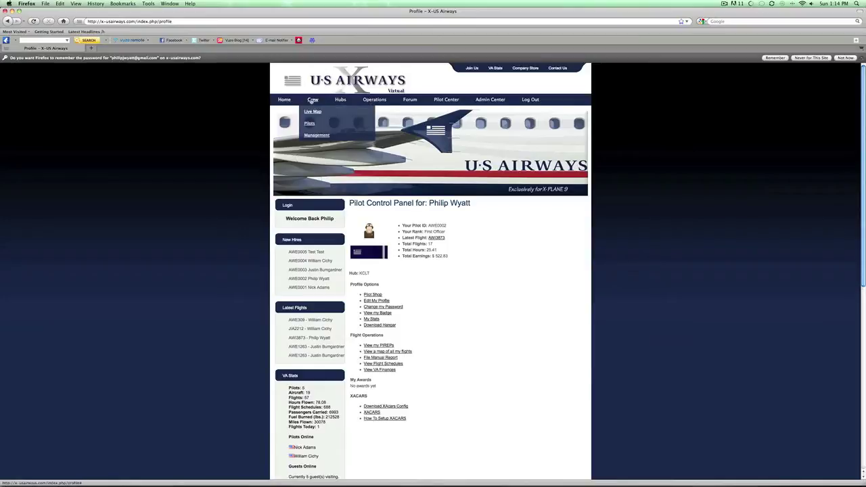
mouse_move(339, 100)
mouse_move(428, 101)
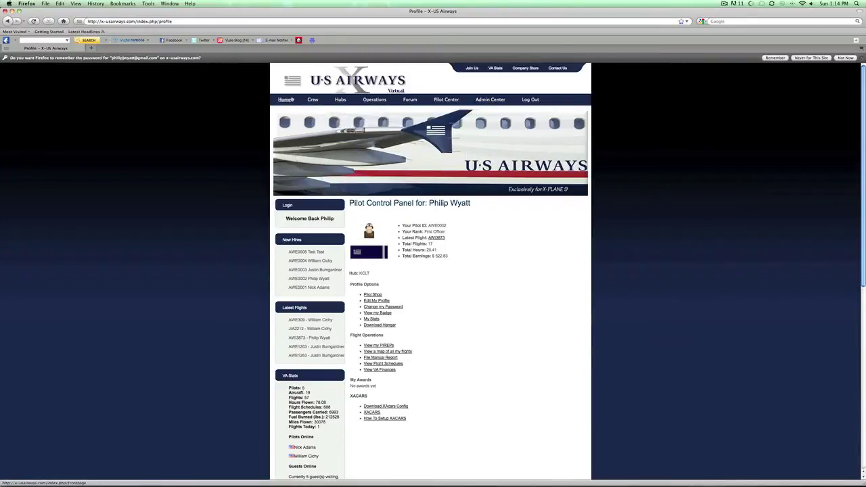
mouse_move(382, 100)
scroll(378, 243, down, 3)
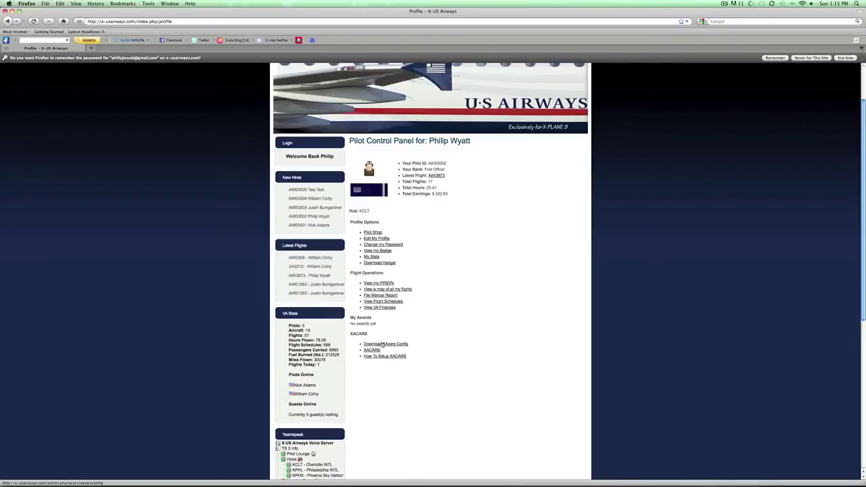
- Download the xacars.ini config file from the profile page and open a Finder window
click(383, 345)
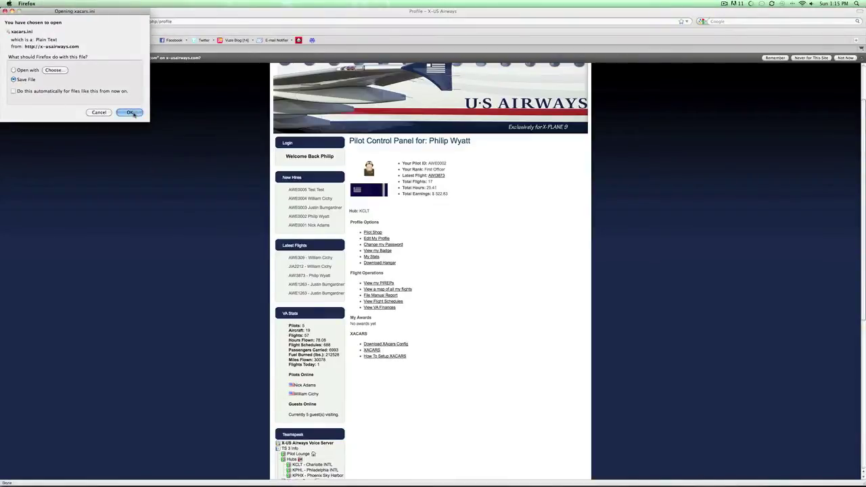
key(Return)
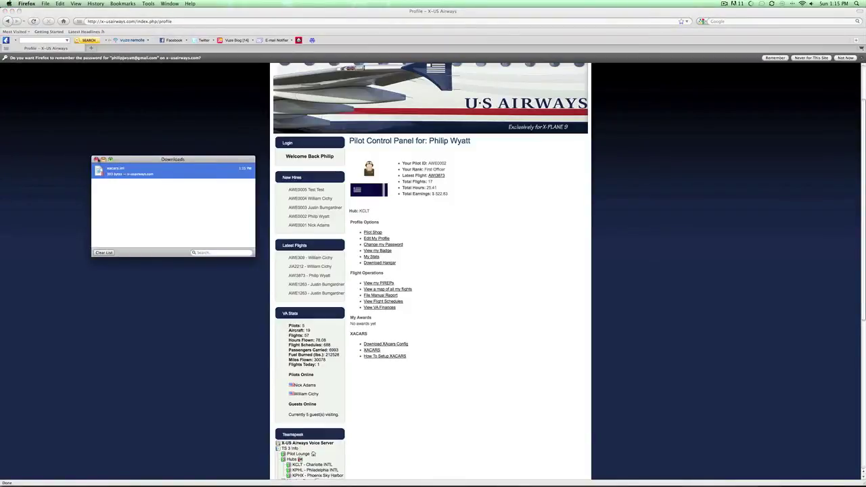
click(96, 159)
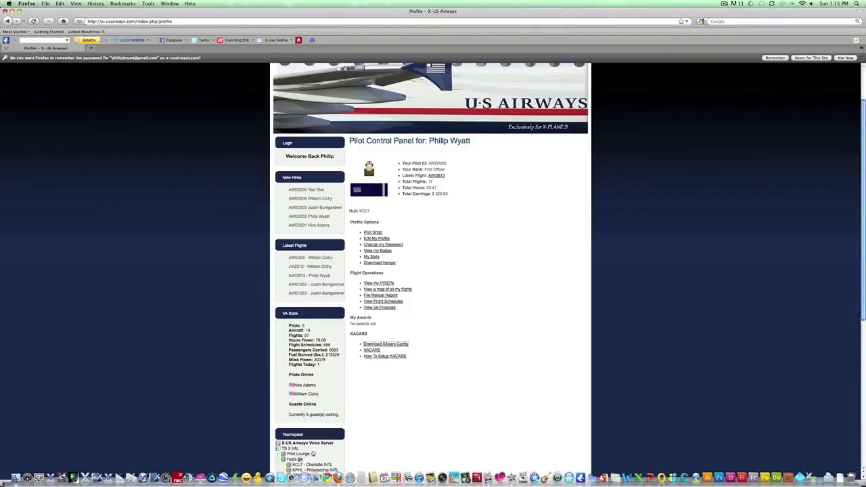
click(24, 476)
scroll(416, 311, up, 10)
- Browse into X-Plane9 > Resources > plugins > XAcars in Finder
click(306, 237)
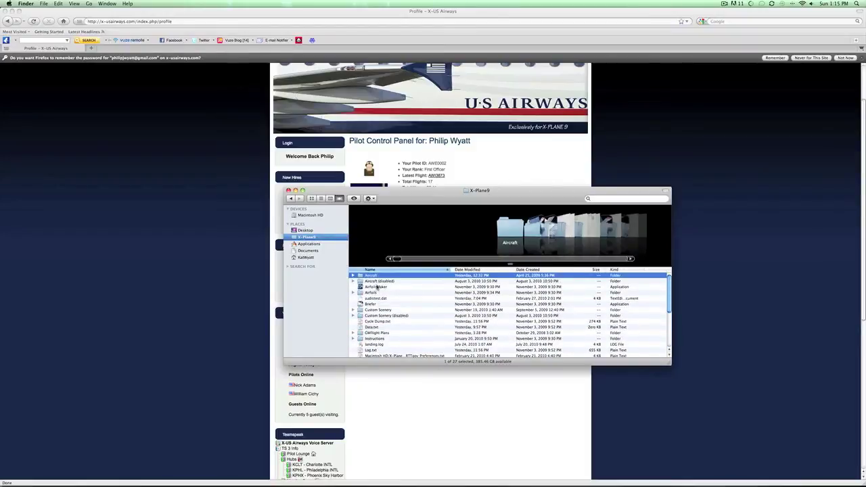
scroll(373, 284, down, 3)
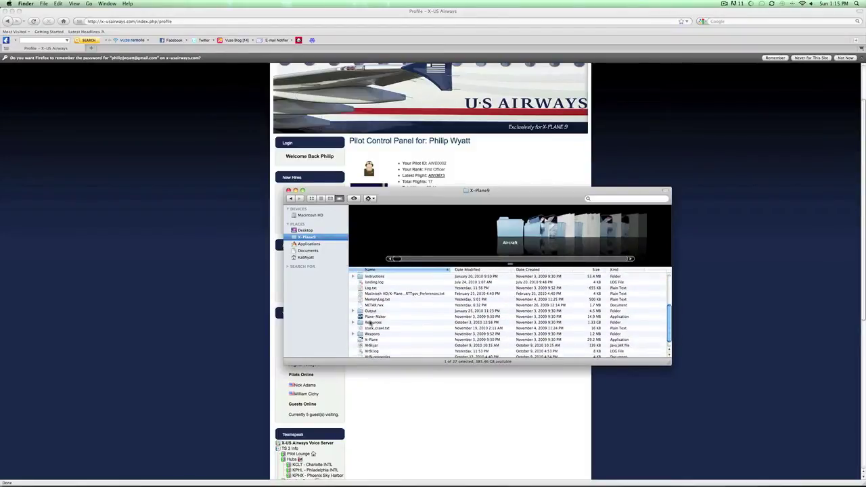
double_click(363, 324)
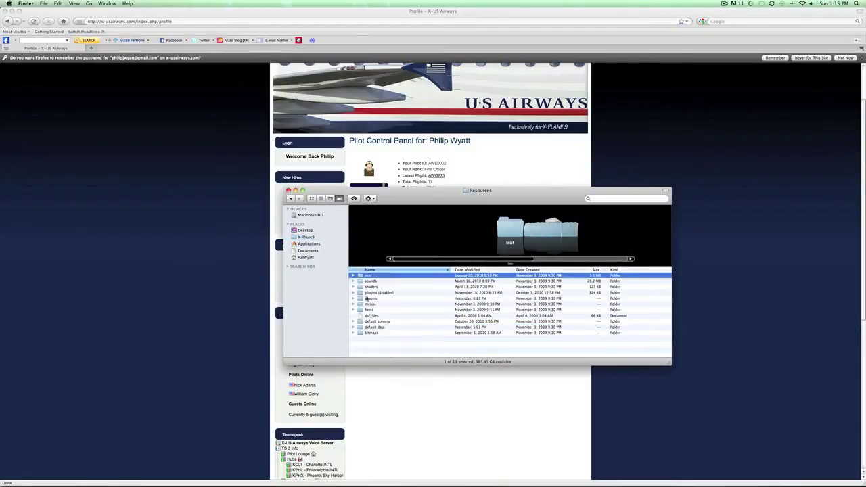
double_click(364, 299)
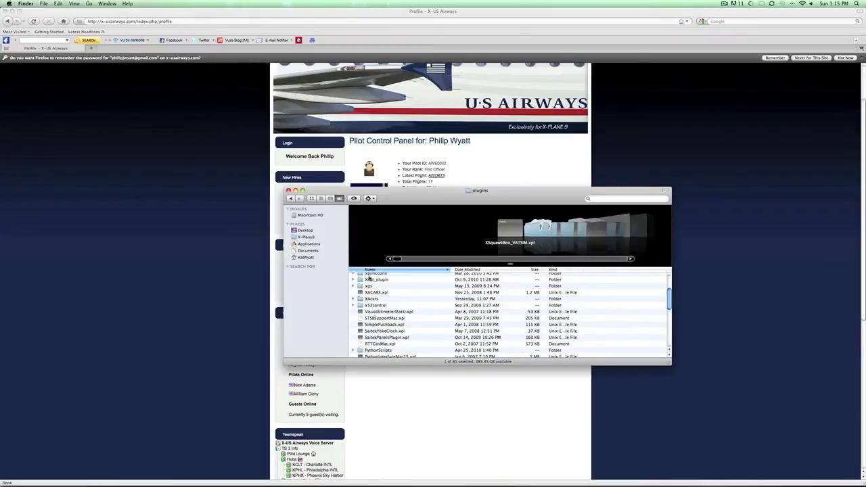
scroll(378, 298, up, 3)
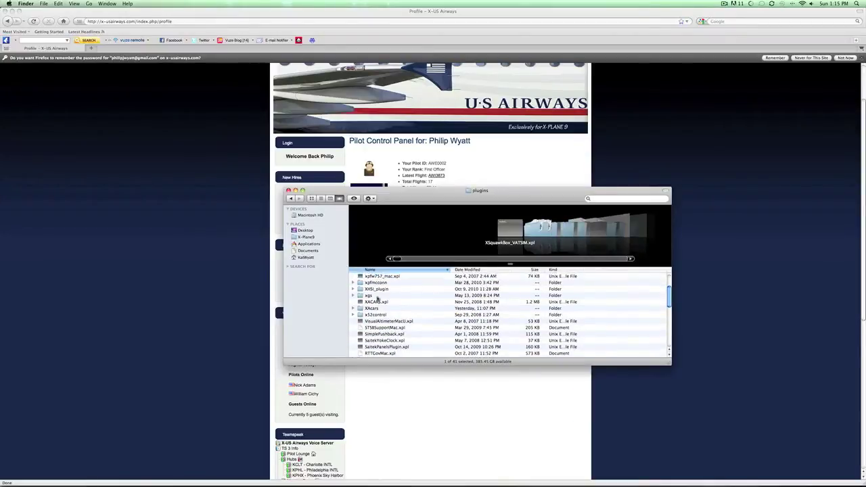
scroll(377, 298, up, 1)
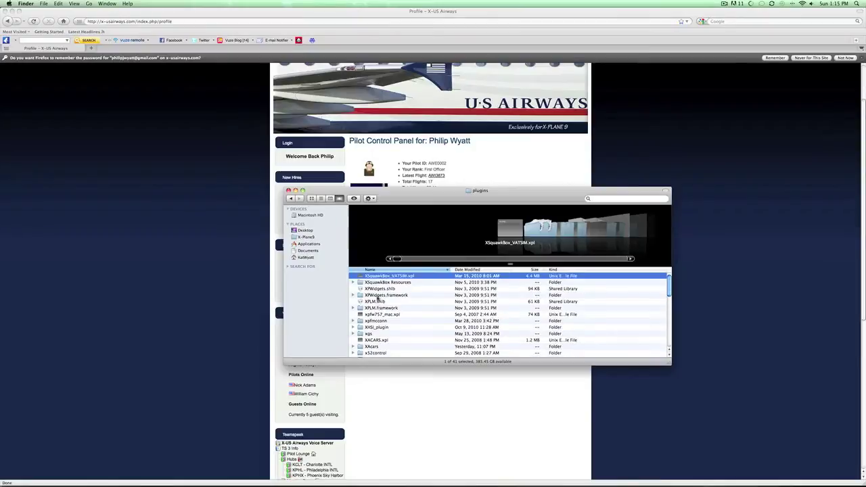
scroll(373, 318, down, 2)
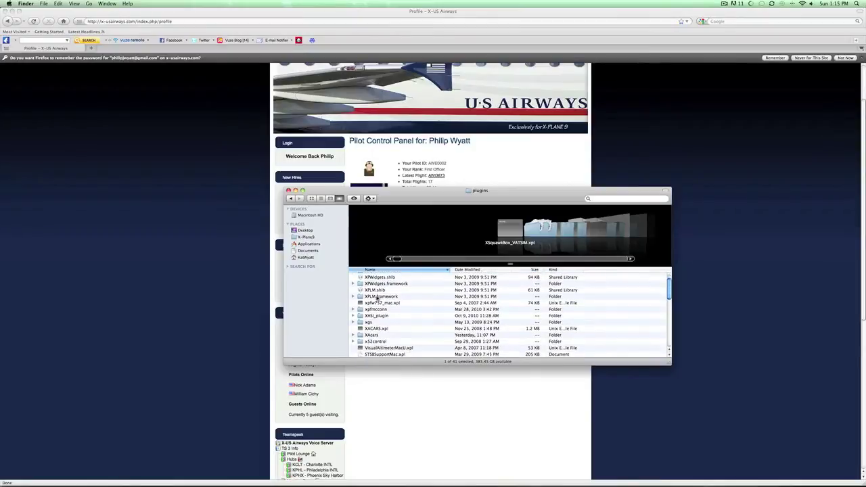
double_click(369, 335)
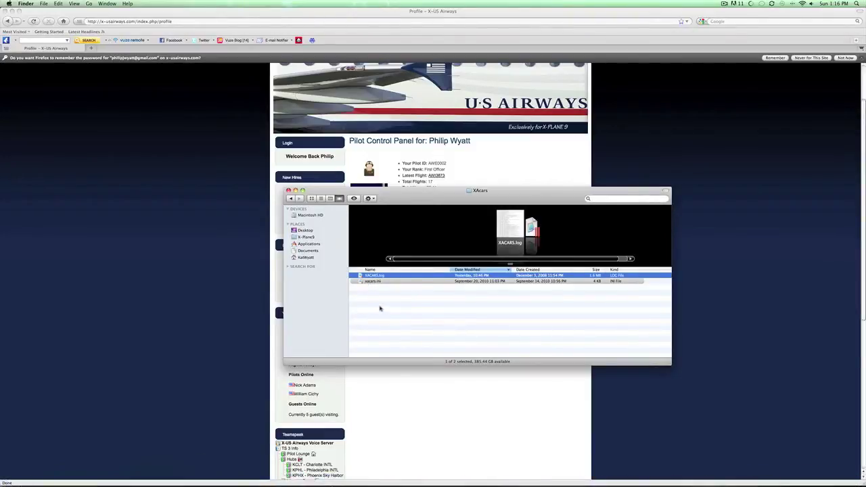
- Open a second window on Downloads, arrange it beside the XAcars folder, then close both windows
mouse_move(173, 477)
key(super+n)
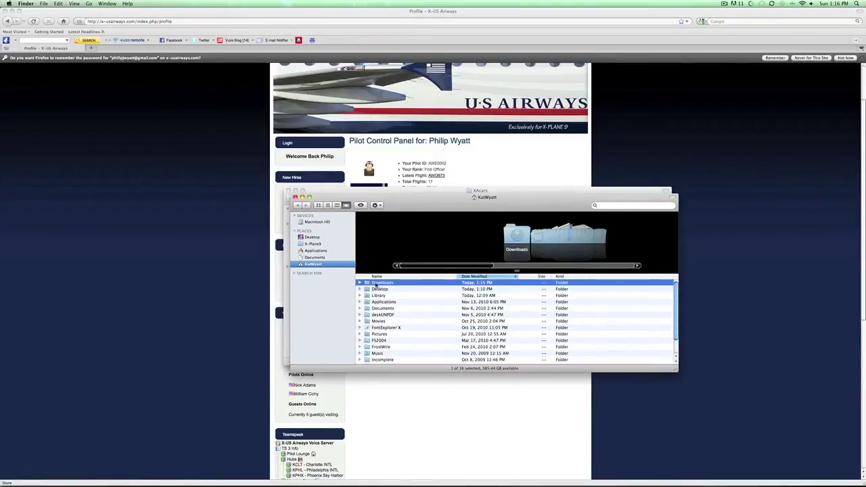
double_click(377, 284)
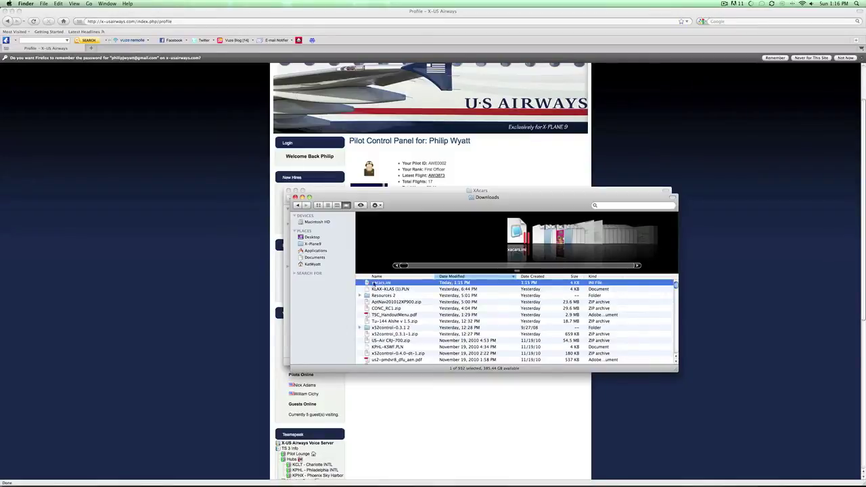
drag(451, 206, 175, 21)
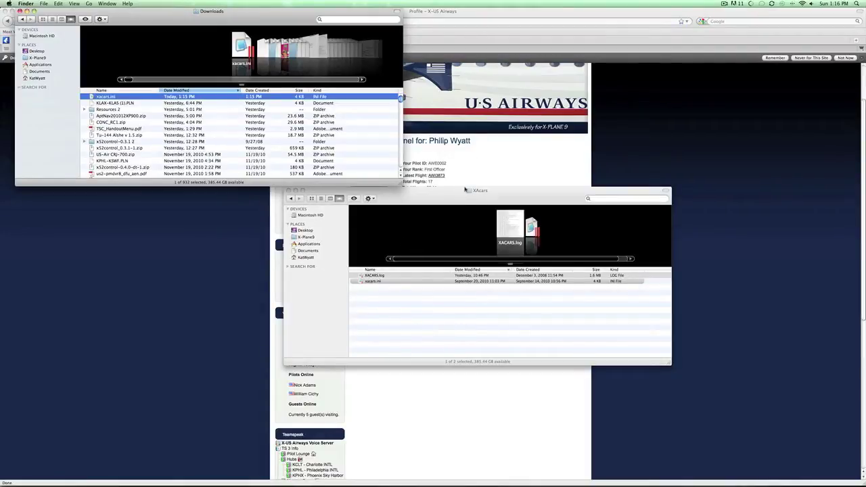
drag(448, 197, 404, 221)
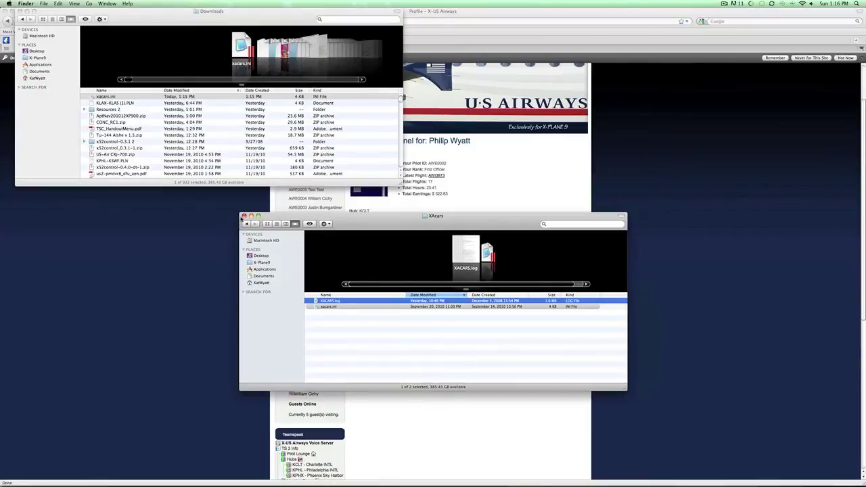
click(243, 215)
click(19, 11)
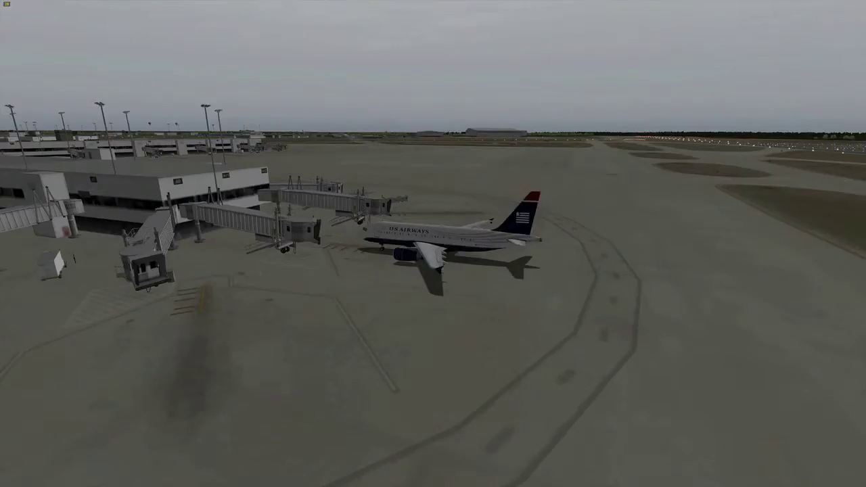
- Switch from the external view to the 3-D cockpit of the US Airways jet (Shift+9)
key(shift+9)
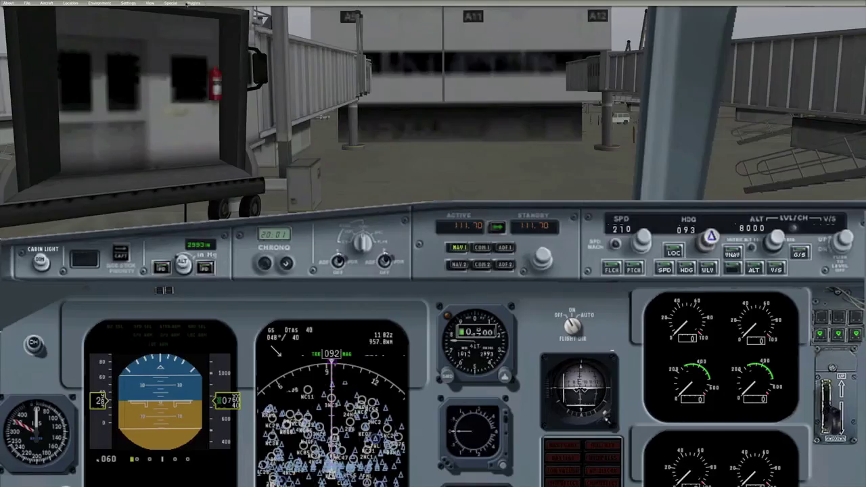
- Open the XACARS window from the Plugins menu, place it over the instrument panel, and return to Firefox
click(192, 3)
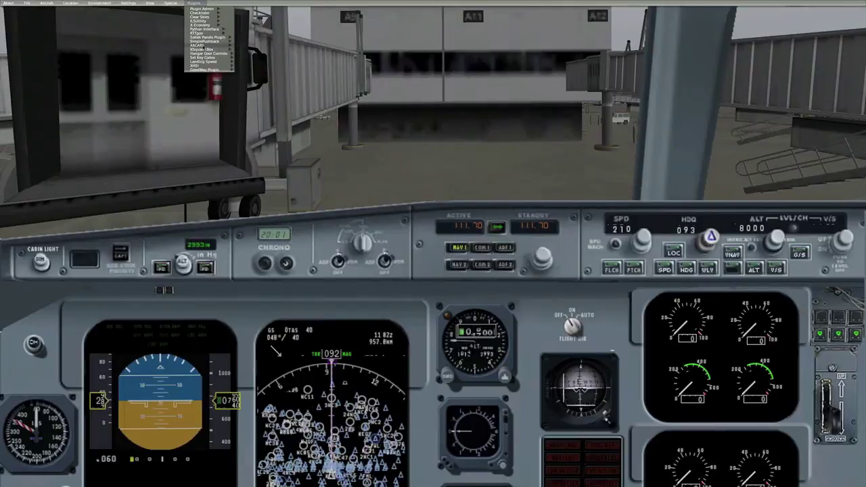
click(197, 46)
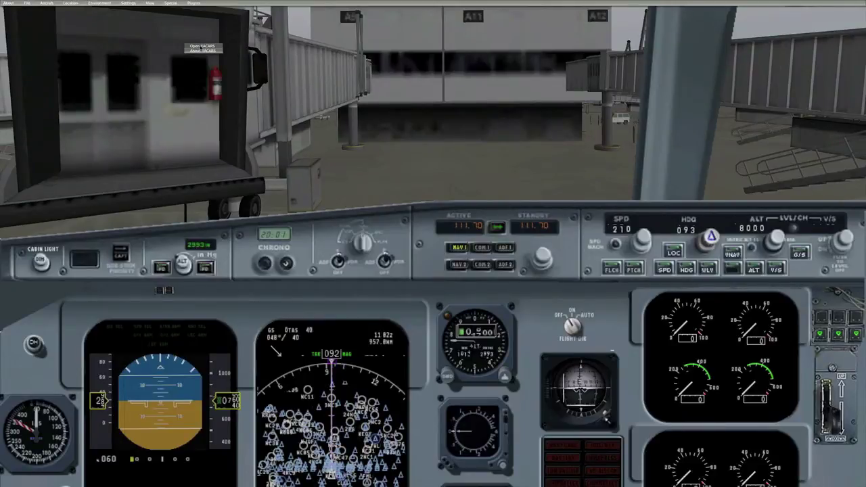
click(201, 46)
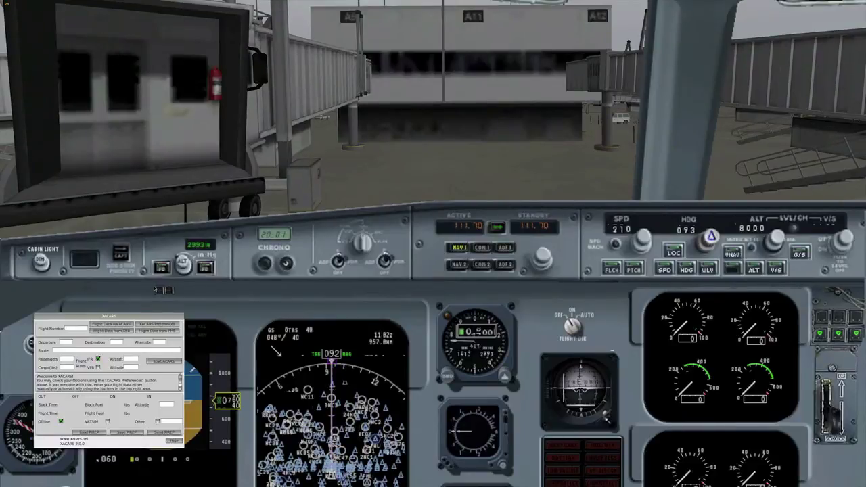
drag(133, 315, 117, 292)
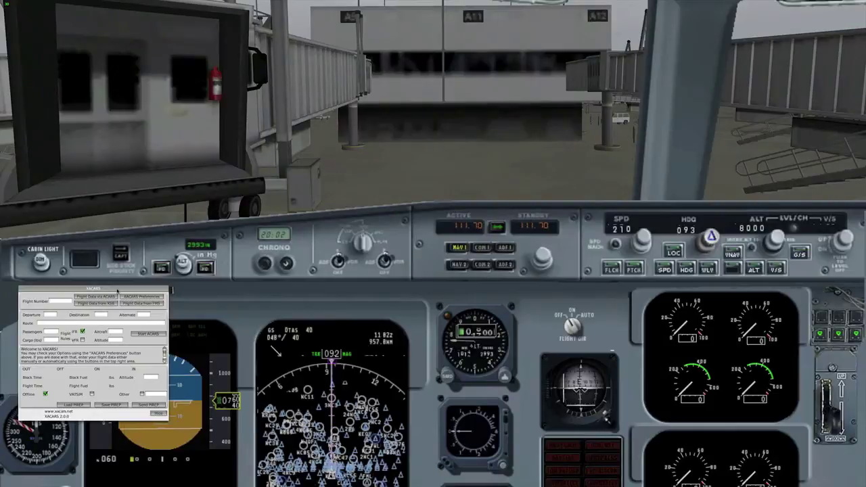
key(super+Tab)
key(super+Tab)
key(super+Tab)
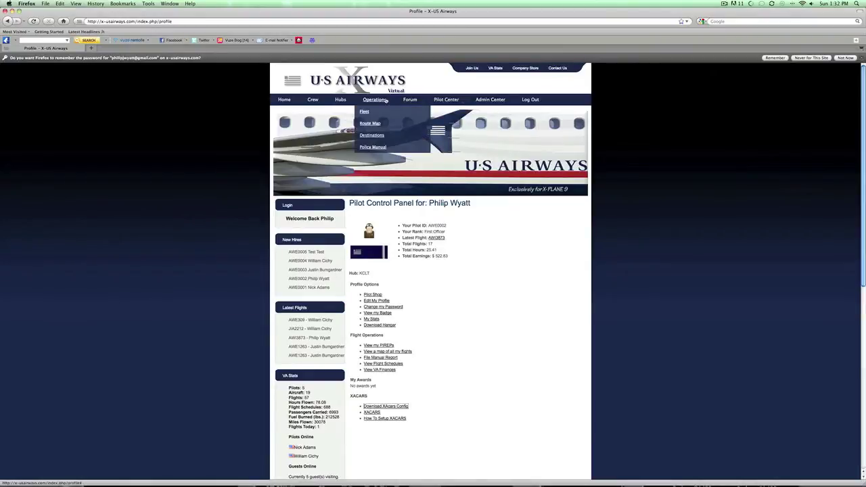
- Open Flight Schedules under Pilot Center and scroll through the listed flights
mouse_move(440, 100)
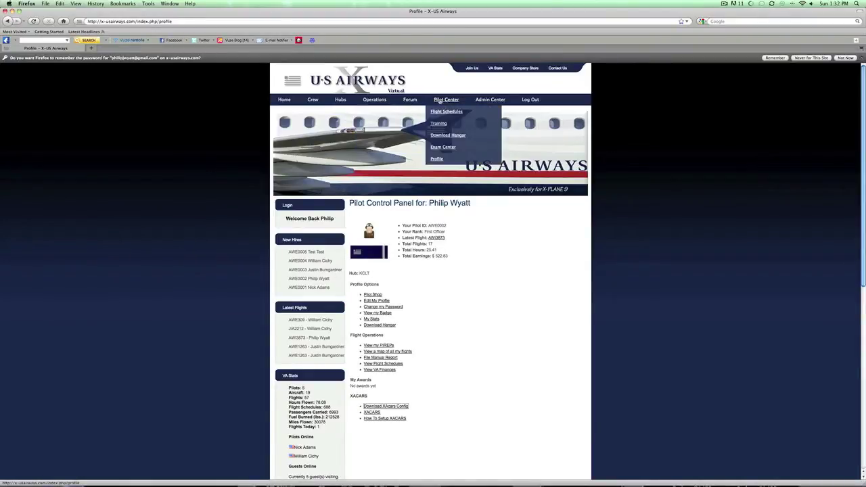
click(440, 112)
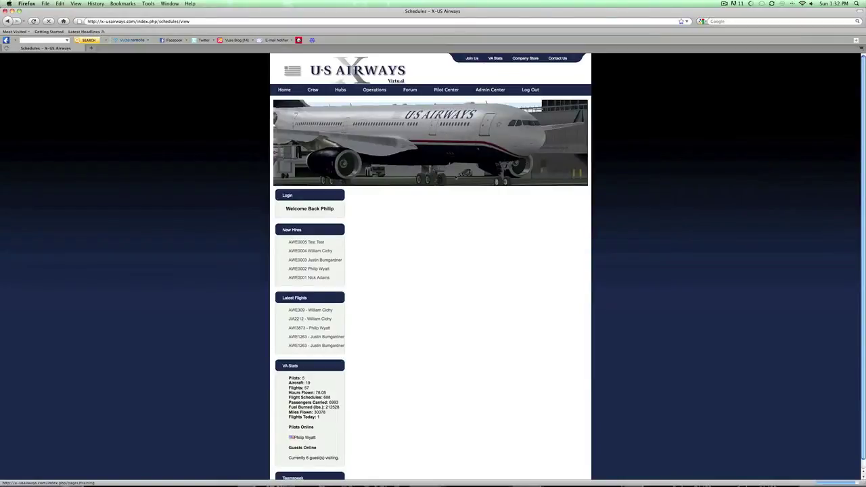
scroll(514, 193, down, 3)
scroll(514, 193, down, 10)
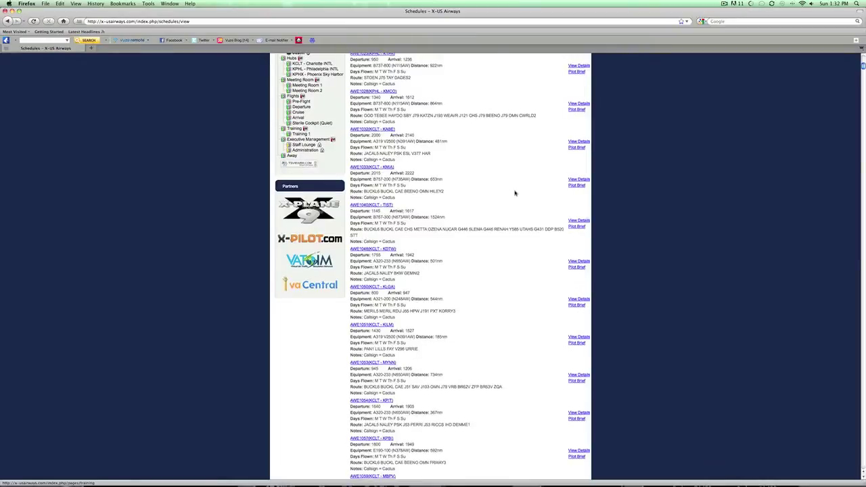
drag(863, 68, 851, 47)
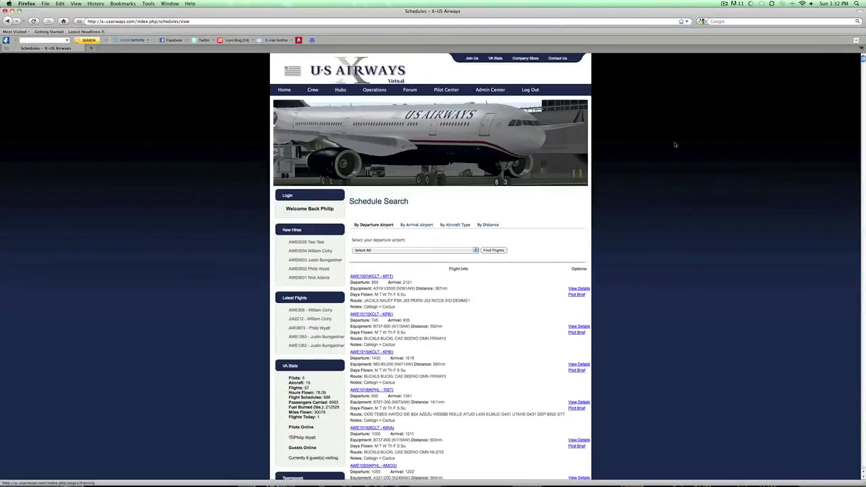
- Search schedules by aircraft type for A319 V2500 flights, then go back to X-Plane
click(454, 225)
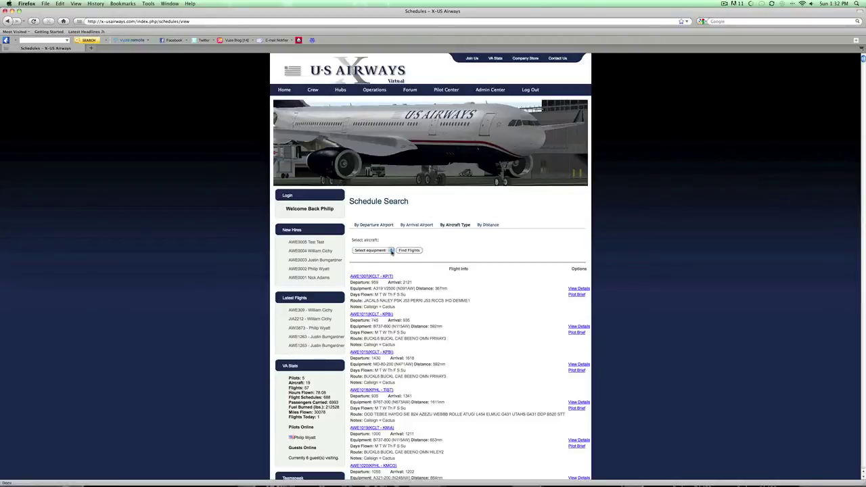
click(392, 251)
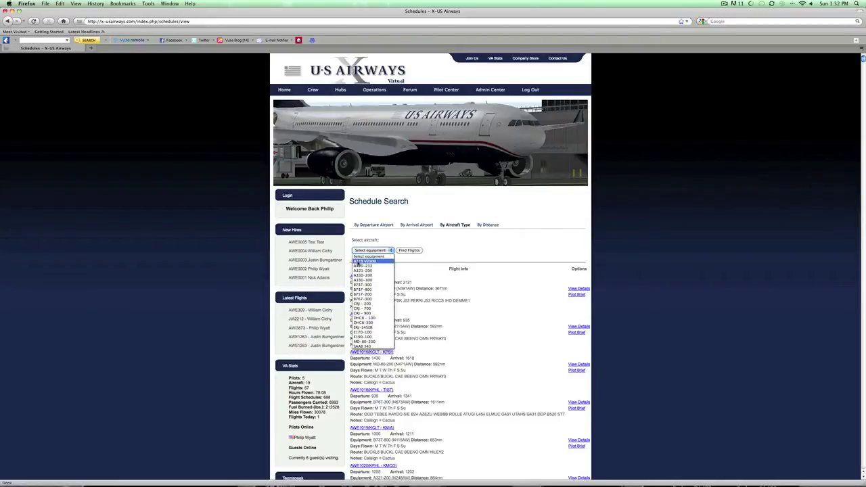
click(359, 261)
click(413, 251)
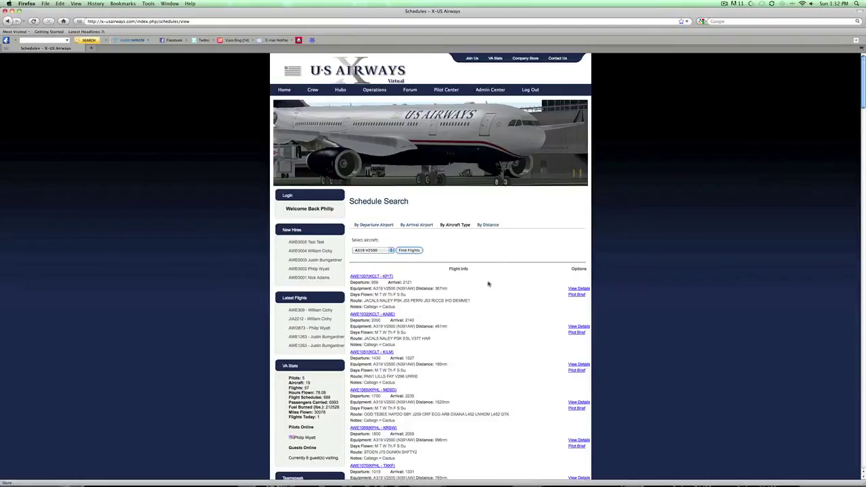
scroll(477, 287, down, 3)
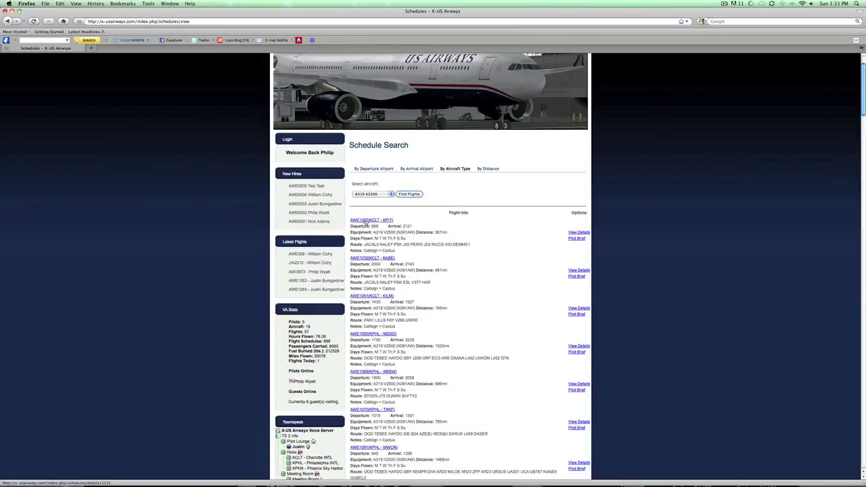
key(super+Tab)
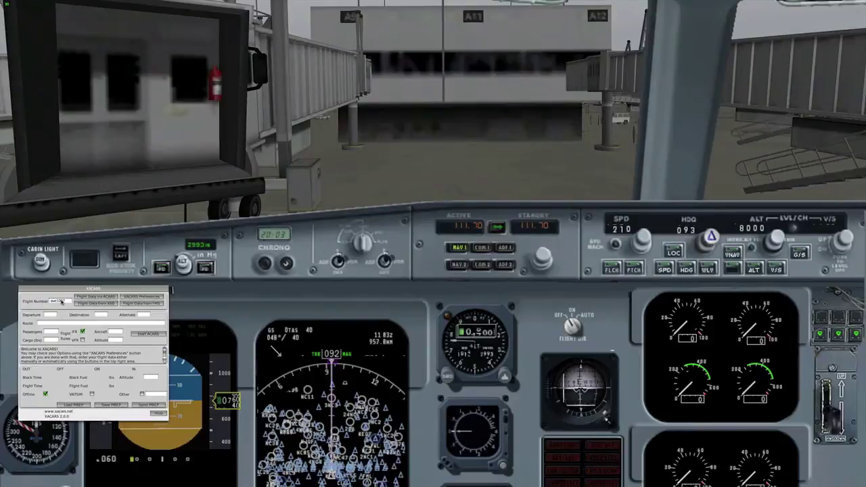
- Load flight awe1007's data into XACARS via ACARS: KCLT to KPIT, A319, 33000 ft
click(100, 296)
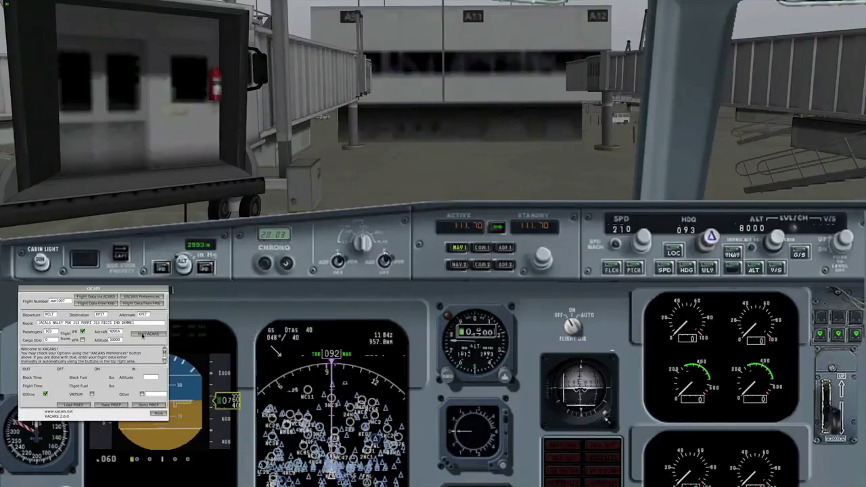
- Start ACARS tracking for the loaded flight and hide the XACARS window
click(142, 335)
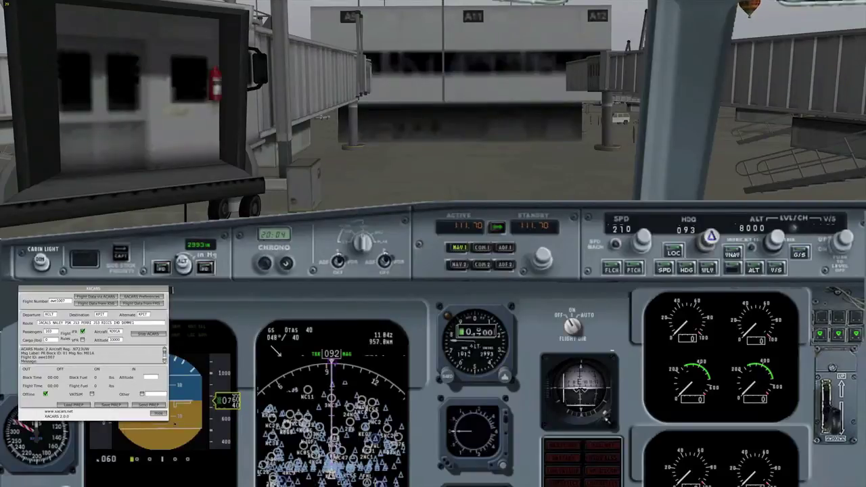
click(160, 413)
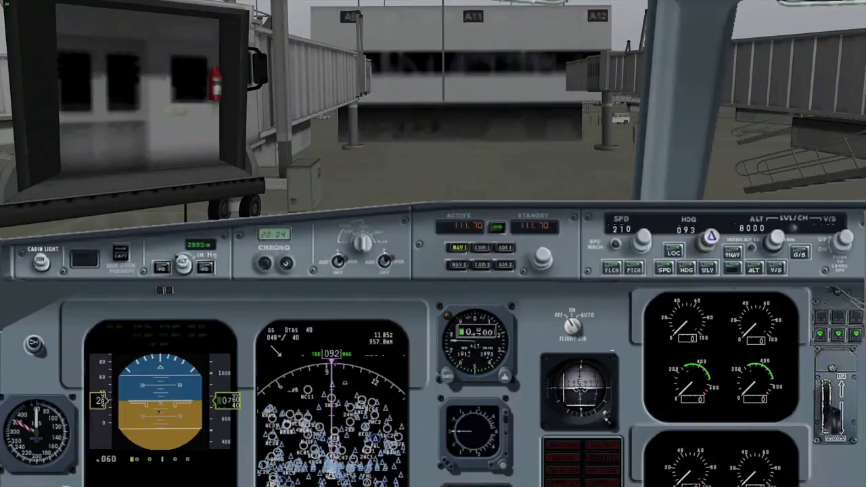
- In Firefox, open the Live Map from the Crew menu to see awe1007 en route KCLT to KPIT
key(super+Tab)
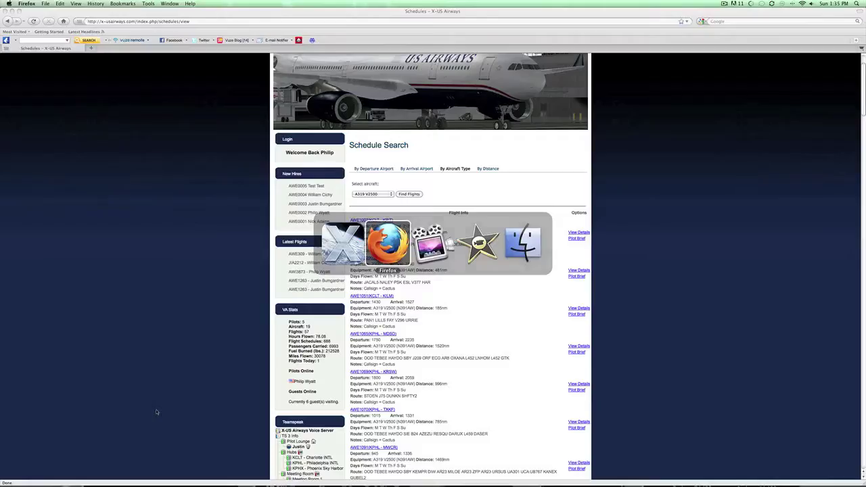
scroll(417, 169, up, 3)
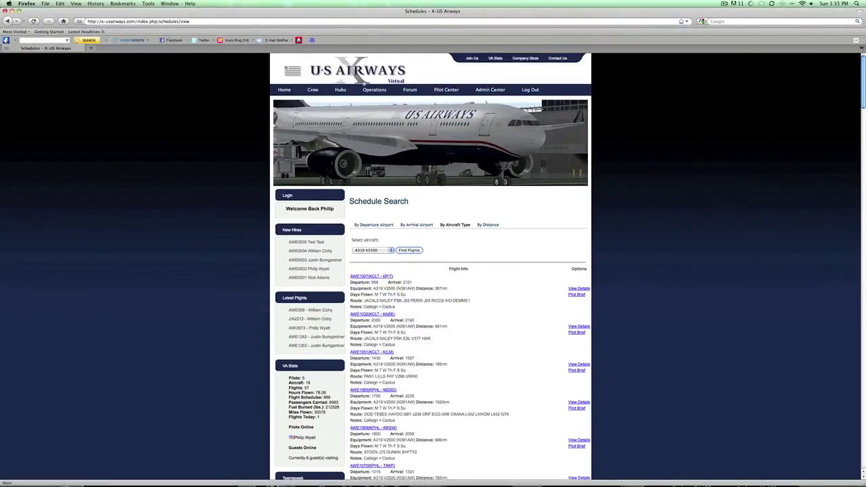
mouse_move(379, 92)
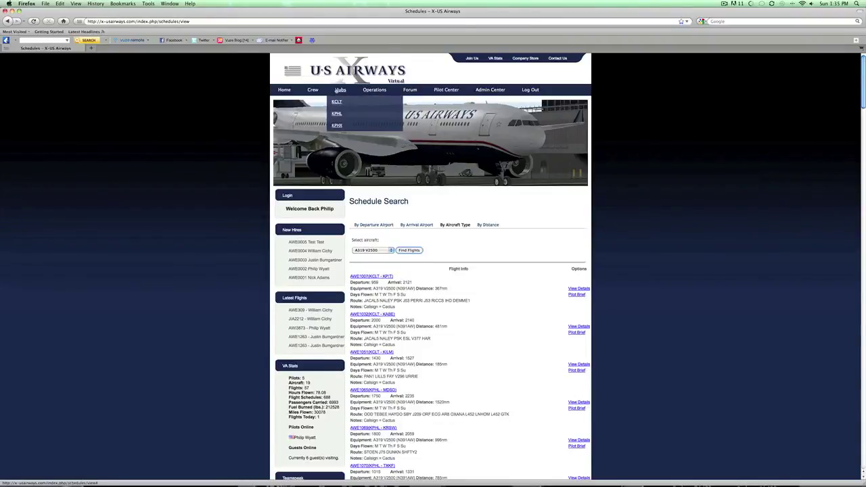
mouse_move(447, 90)
click(310, 102)
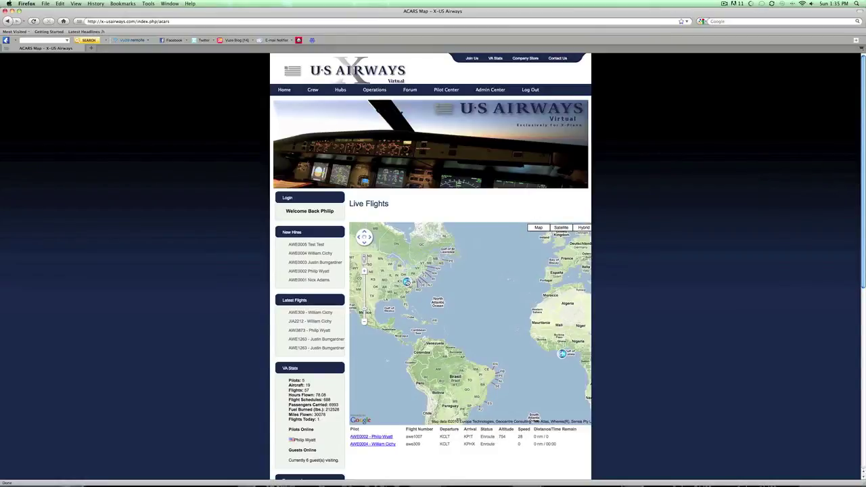
- Zoom the live map onto flight awe1007 near Charlotte to show its red path, then close its info bubble
click(406, 282)
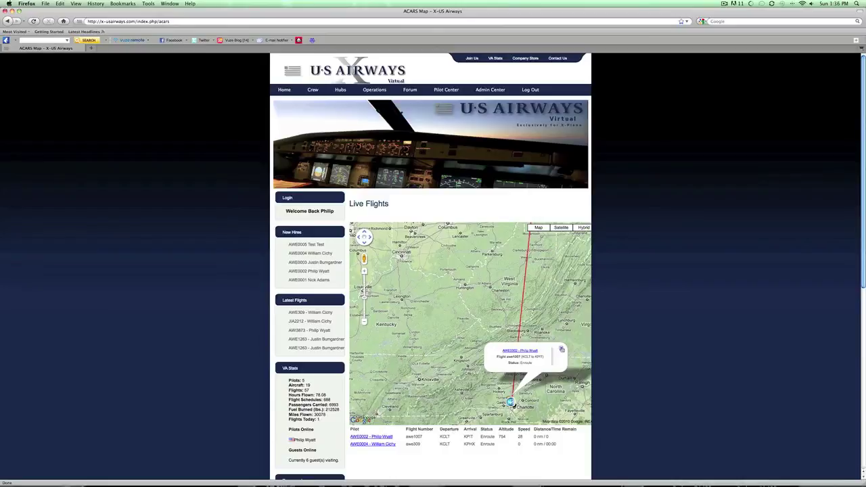
click(562, 349)
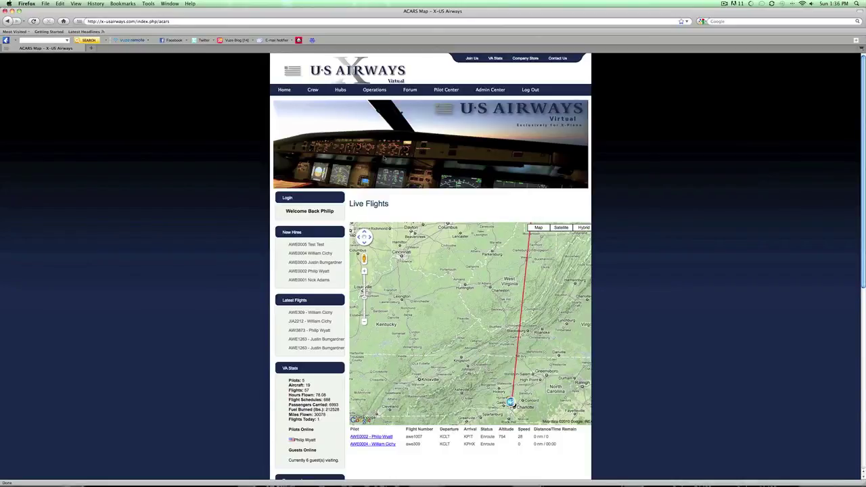
mouse_move(446, 92)
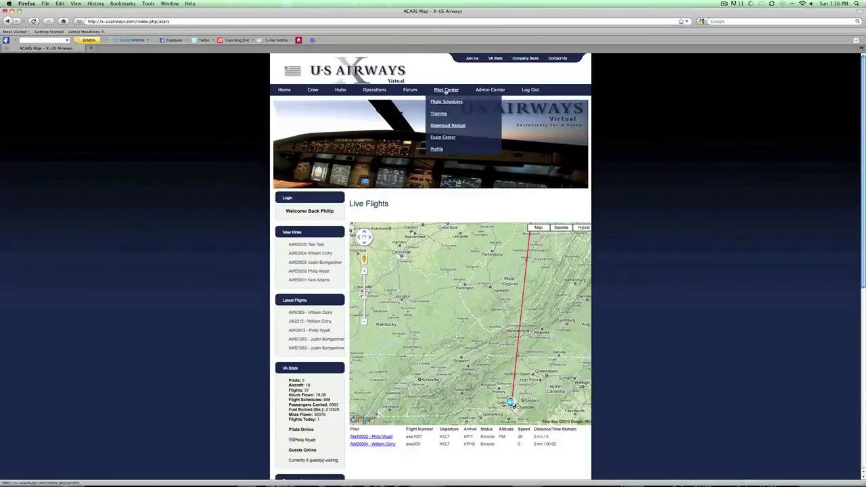
- Open the Pilot Brief for flight AWE1007 (KCLT to KPIT) from the Flight Schedules page
click(443, 102)
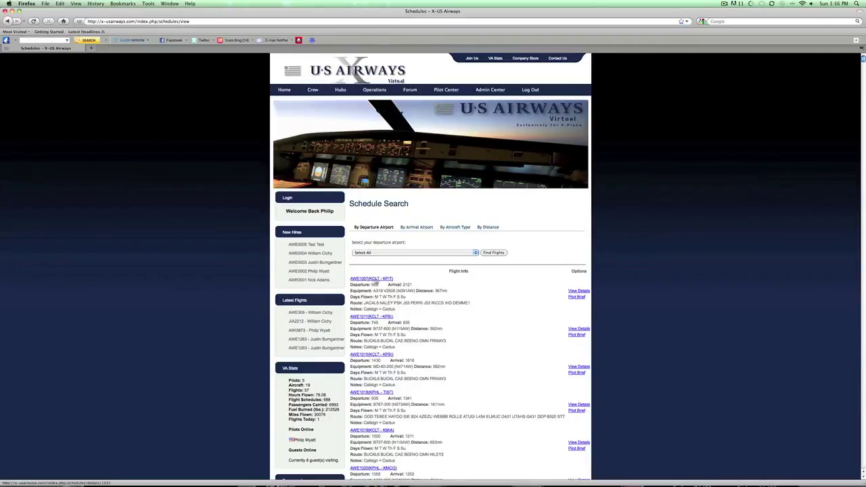
click(577, 298)
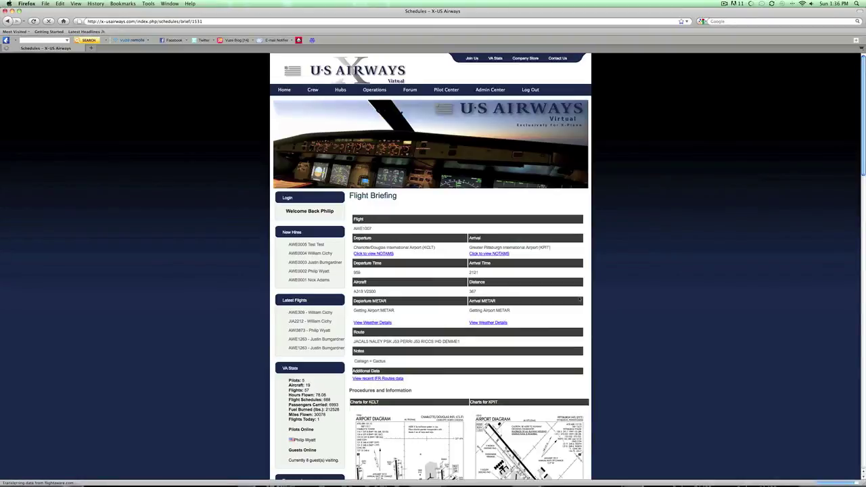
scroll(366, 326, down, 2)
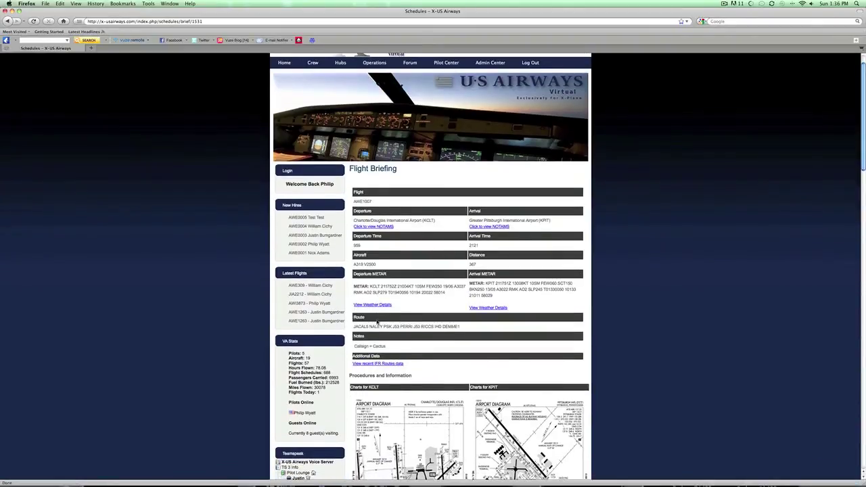
- Copy the briefing's full route text, JACAL5…DEMME1, to the clipboard
drag(460, 327, 354, 326)
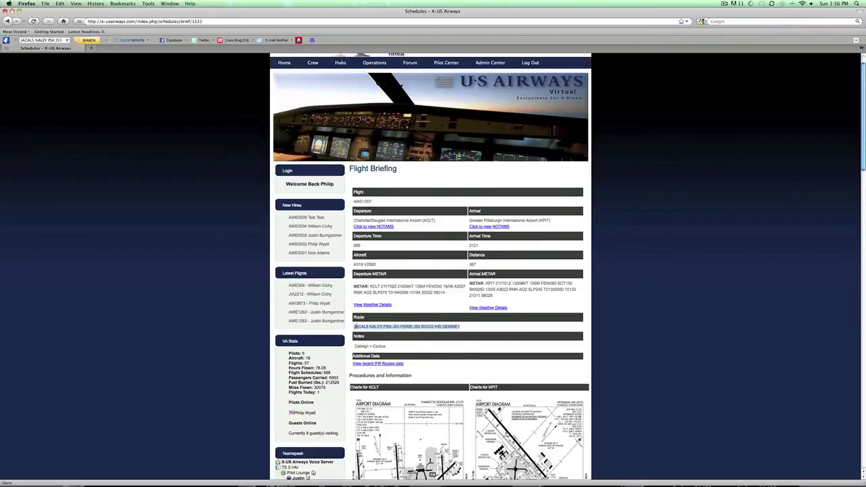
right_click(354, 327)
click(511, 338)
click(489, 330)
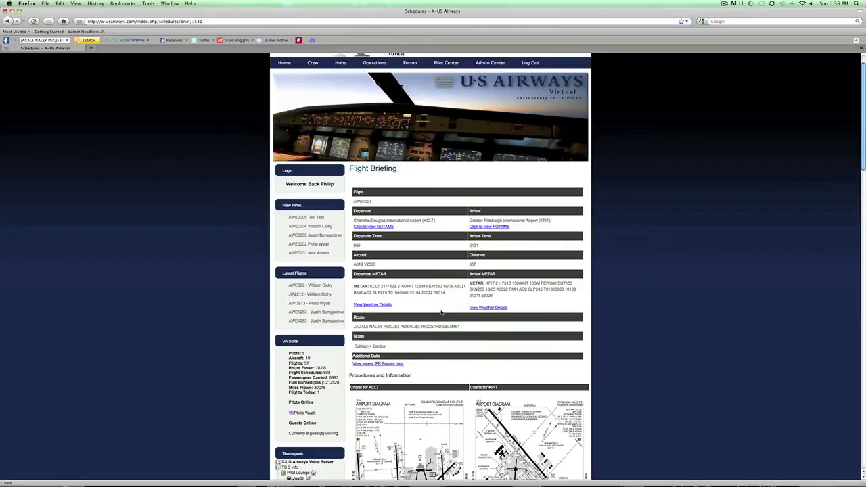
scroll(432, 311, down, 1)
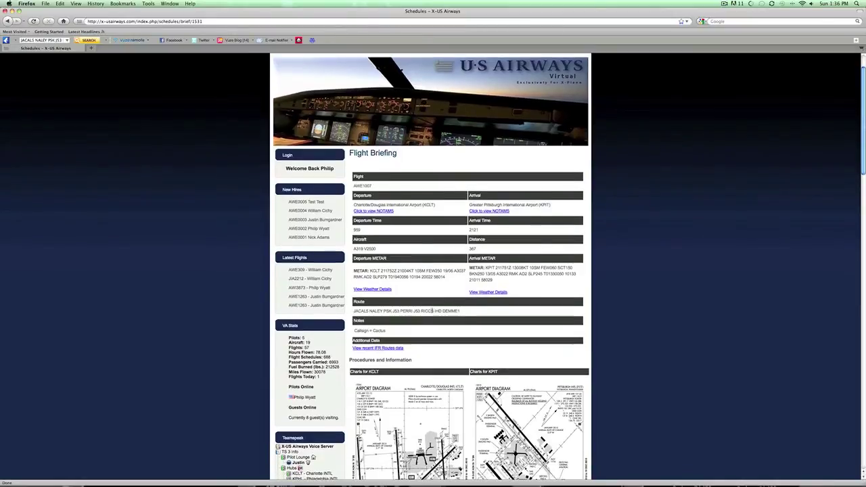